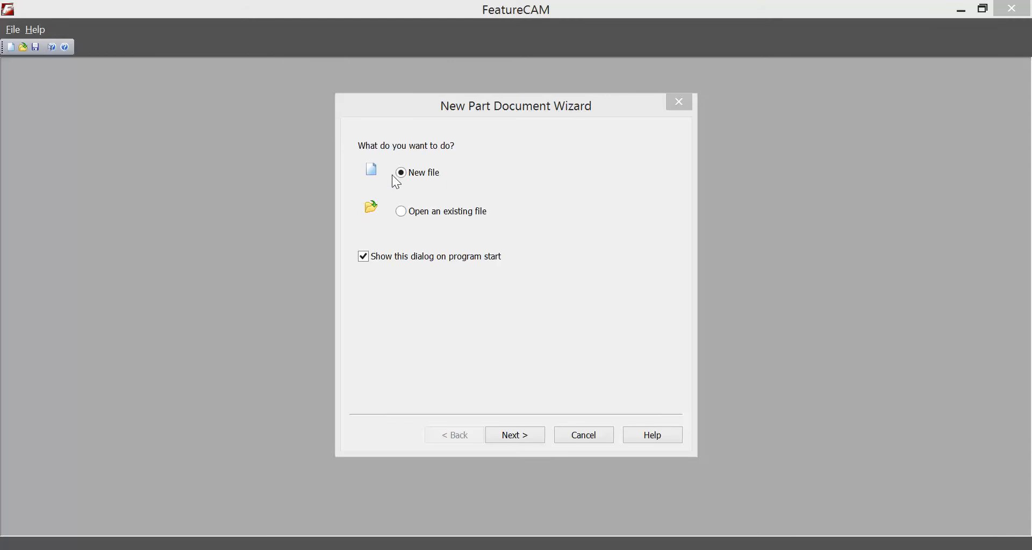
Step: Create a new Milling Setup part file measured in inches
{"action": "left_click", "coordinate": [526, 441]}
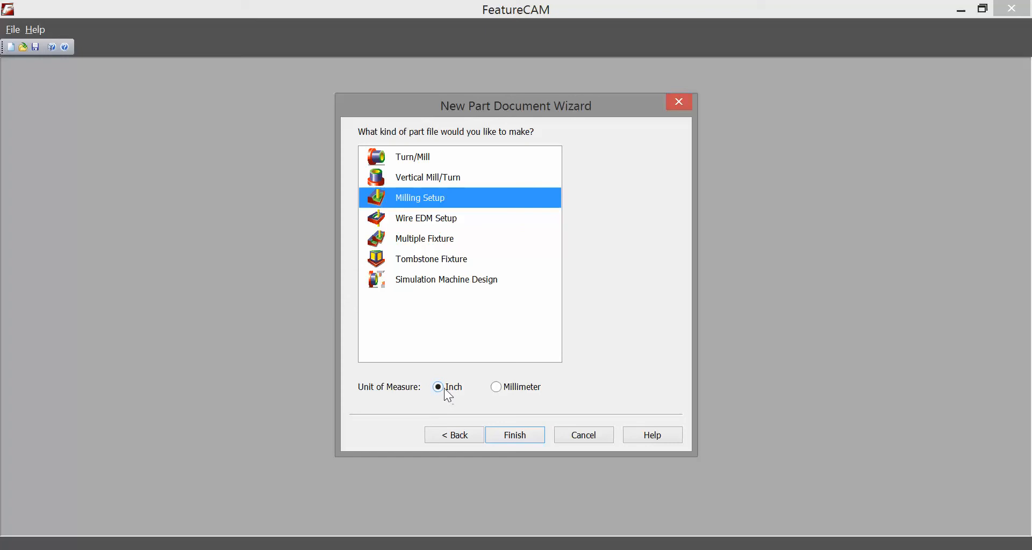
{"action": "left_click", "coordinate": [511, 435]}
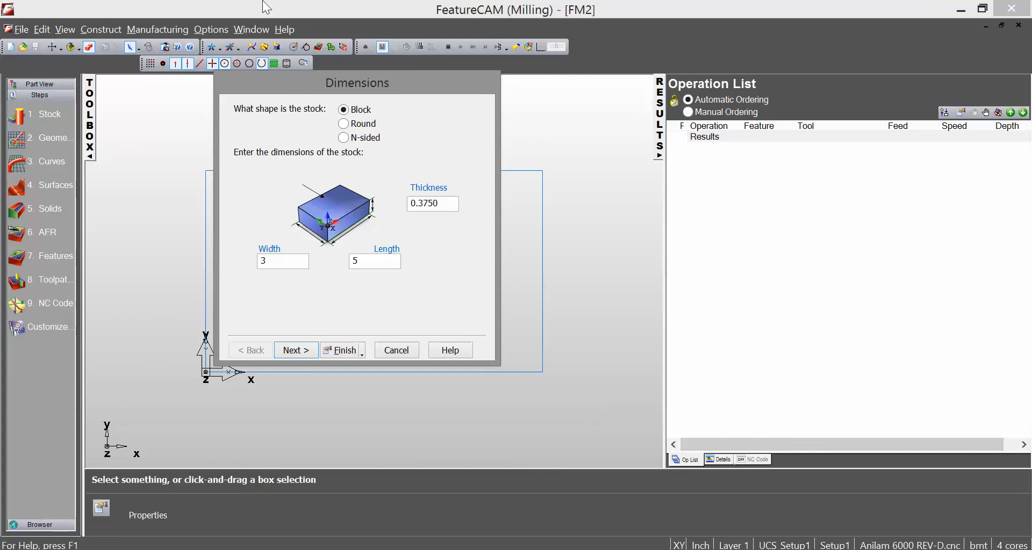
{"action": "left_click", "coordinate": [344, 124]}
{"action": "left_click", "coordinate": [343, 138]}
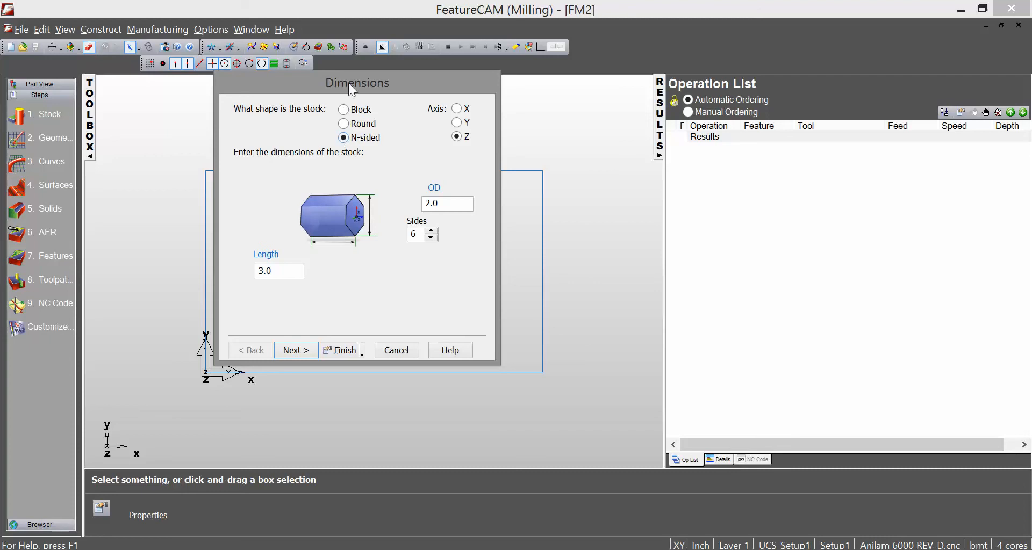
{"action": "left_click", "coordinate": [343, 110]}
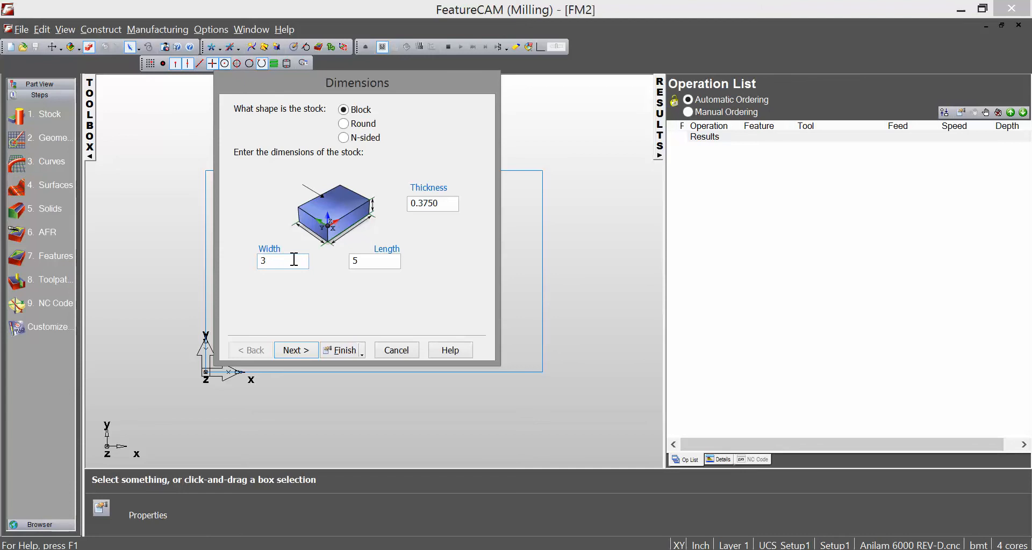
Step: Set the block stock's width to 4 and thickness to 2, and proceed to the material settings
{"action": "left_click_drag", "start_coordinate": [294, 259], "coordinate": [260, 262]}
{"action": "type", "text": "4"}
{"action": "key", "text": "Tab"}
{"action": "key", "text": "Tab"}
{"action": "type", "text": "2"}
{"action": "left_click", "coordinate": [301, 351]}
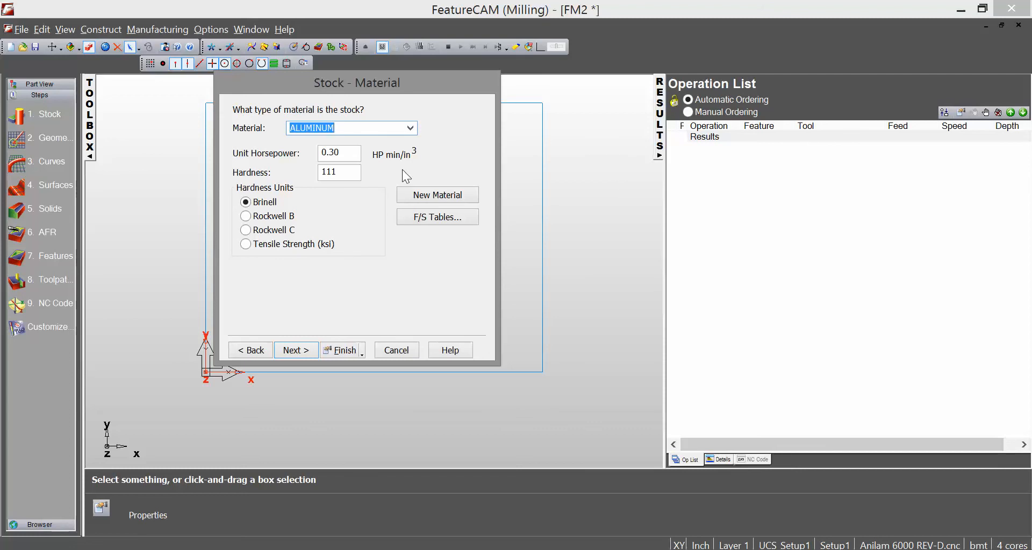
Step: Choose ALUMINUM as the stock material and proceed to the multi-axis positioning options
{"action": "left_click", "coordinate": [412, 127]}
{"action": "mouse_move", "coordinate": [411, 158]}
{"action": "left_mouse_down"}
{"action": "mouse_move", "coordinate": [412, 398]}
{"action": "mouse_move", "coordinate": [402, 166]}
{"action": "left_mouse_up"}
{"action": "scroll", "coordinate": [404, 180], "scroll_direction": "up", "scroll_amount": 2}
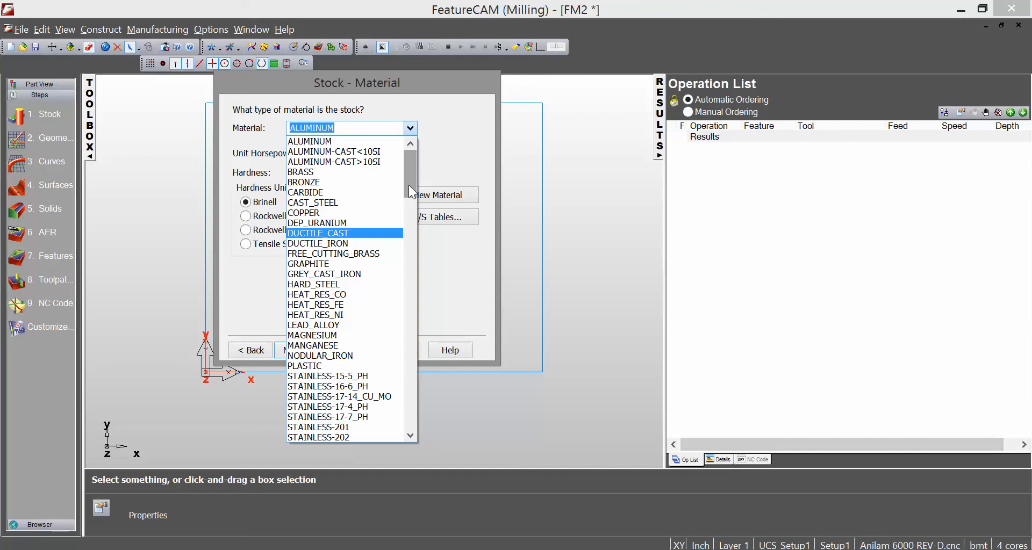
{"action": "left_click", "coordinate": [357, 141]}
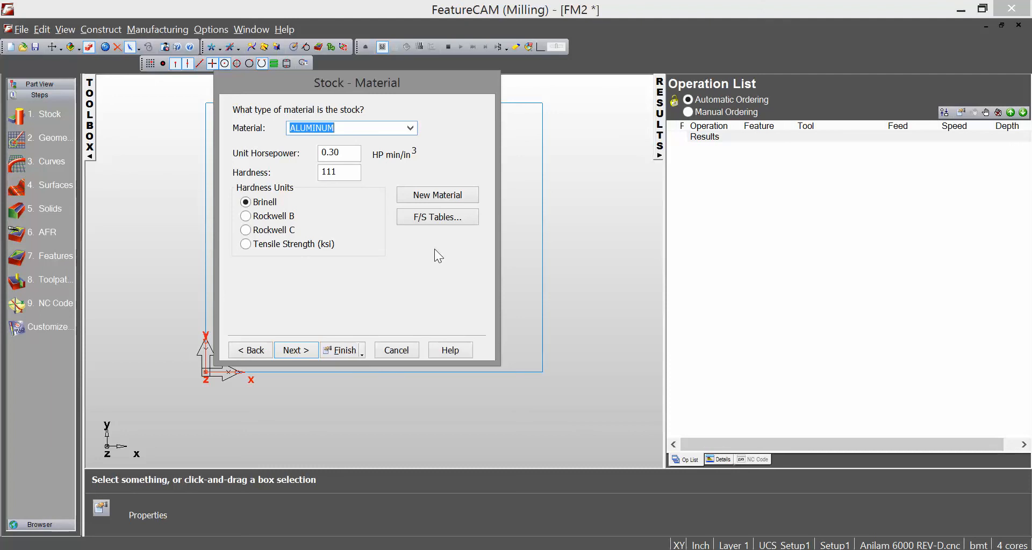
{"action": "left_click", "coordinate": [457, 195]}
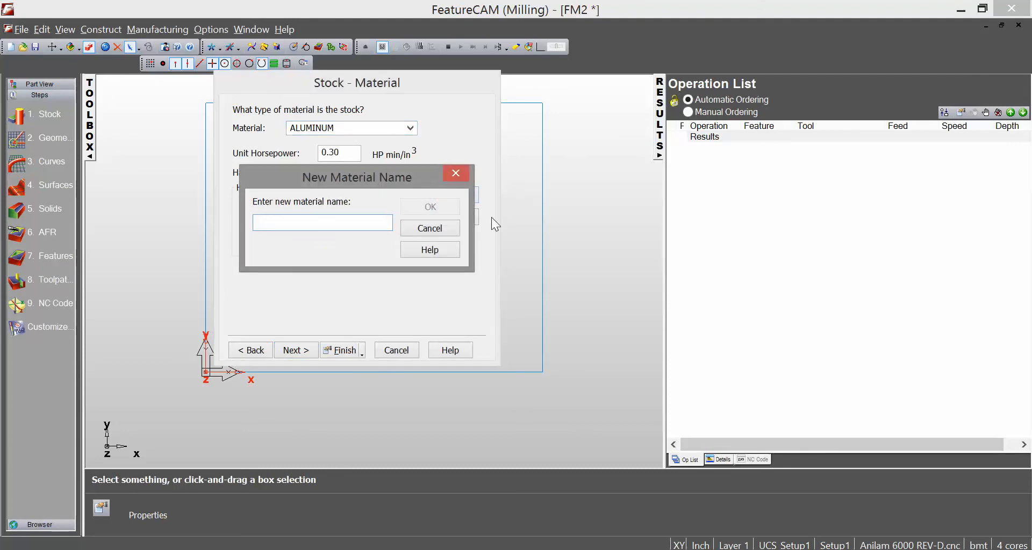
{"action": "left_click", "coordinate": [460, 176]}
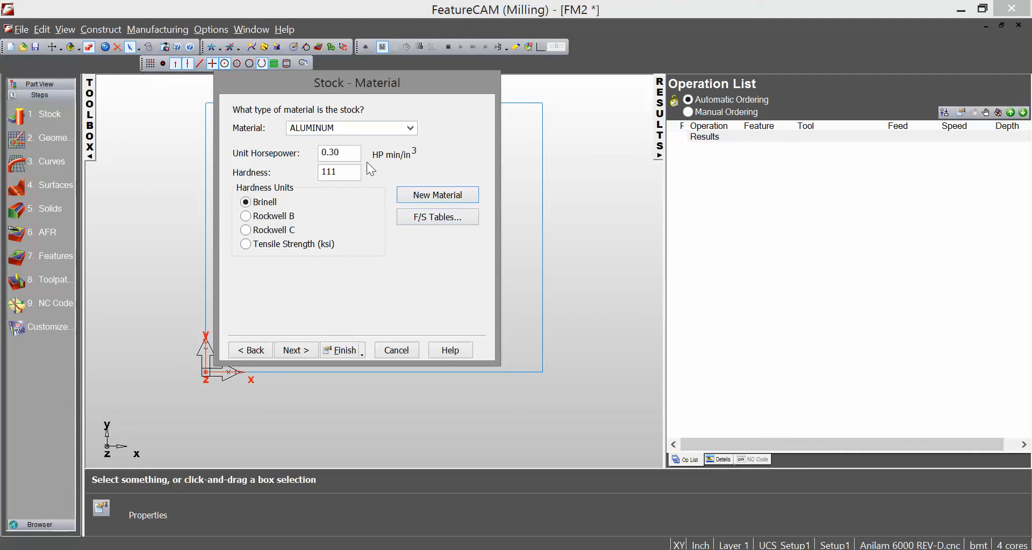
{"action": "left_click", "coordinate": [296, 351]}
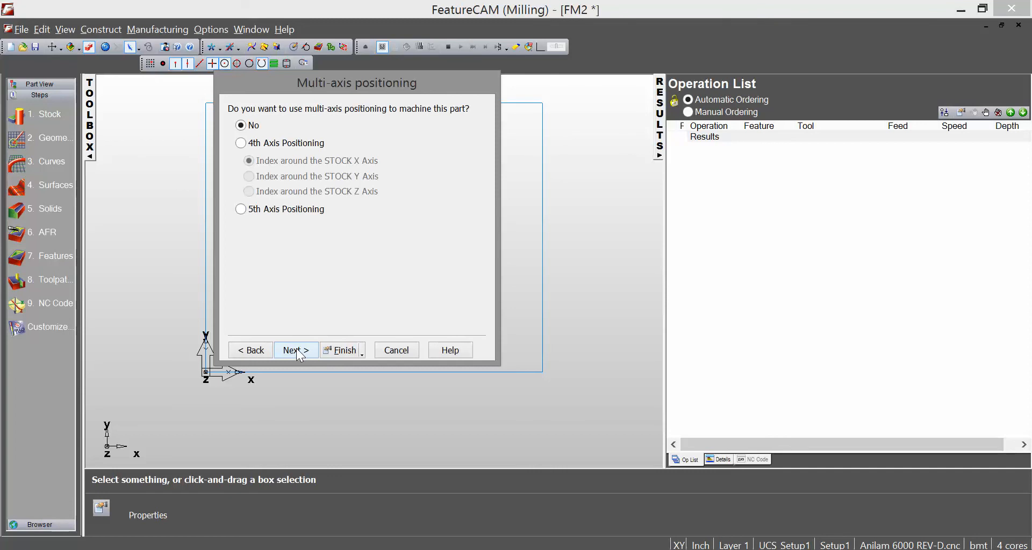
{"action": "left_click", "coordinate": [251, 145]}
{"action": "left_click", "coordinate": [245, 210]}
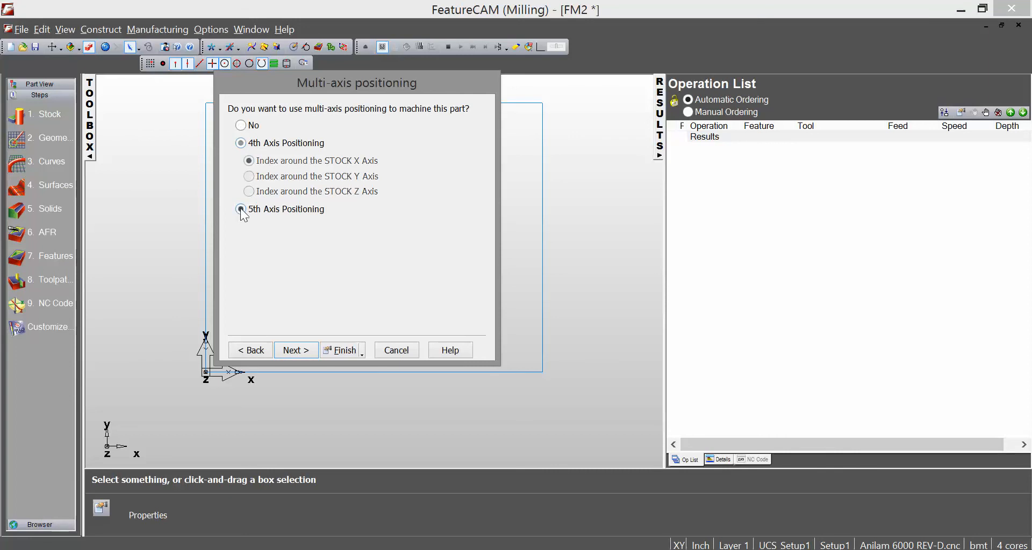
{"action": "left_click", "coordinate": [248, 145]}
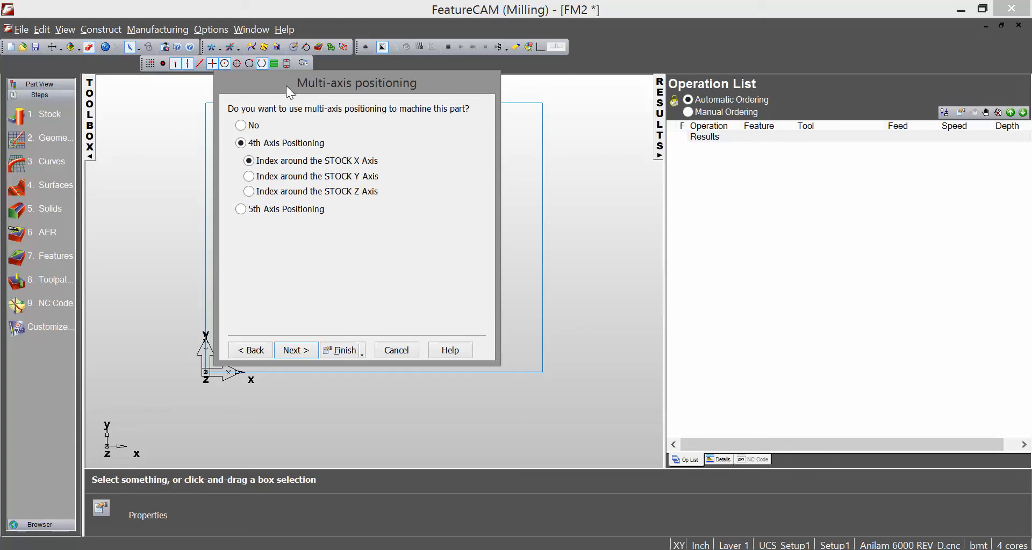
{"action": "left_click", "coordinate": [251, 125]}
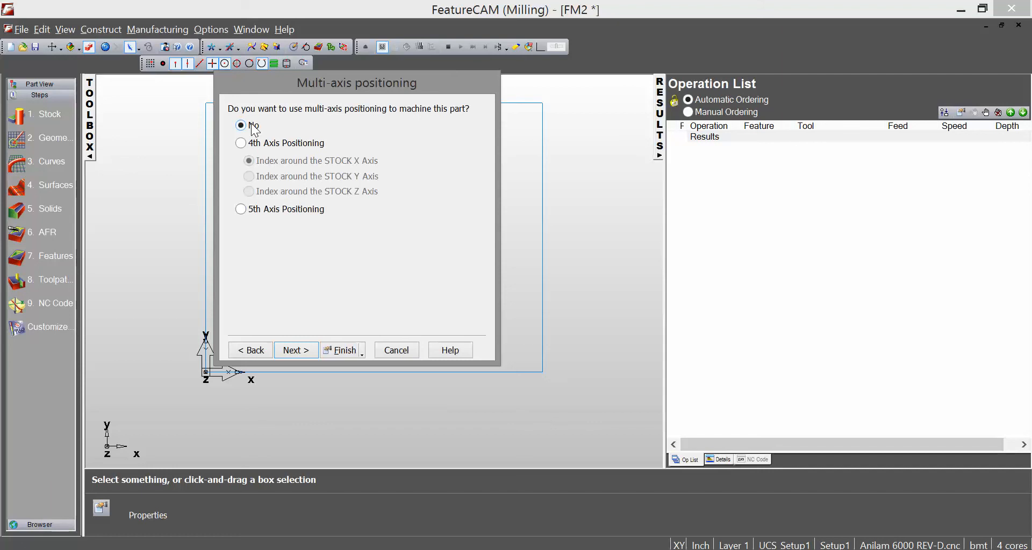
Step: Continue without multi-axis positioning, and name the setup Video Trial and the part Widget
{"action": "left_click", "coordinate": [284, 350]}
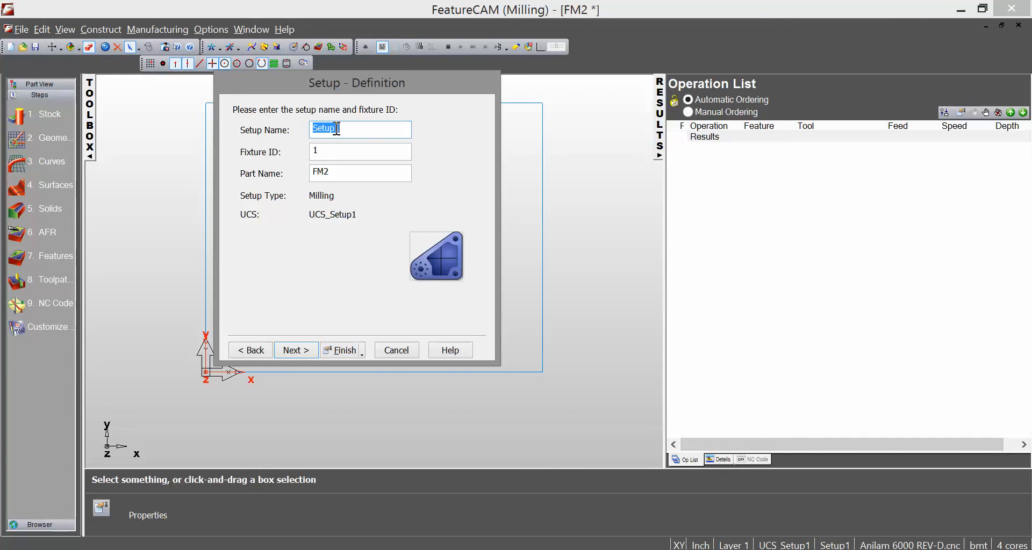
{"action": "type", "text": "Video Trial"}
{"action": "double_click", "coordinate": [363, 175]}
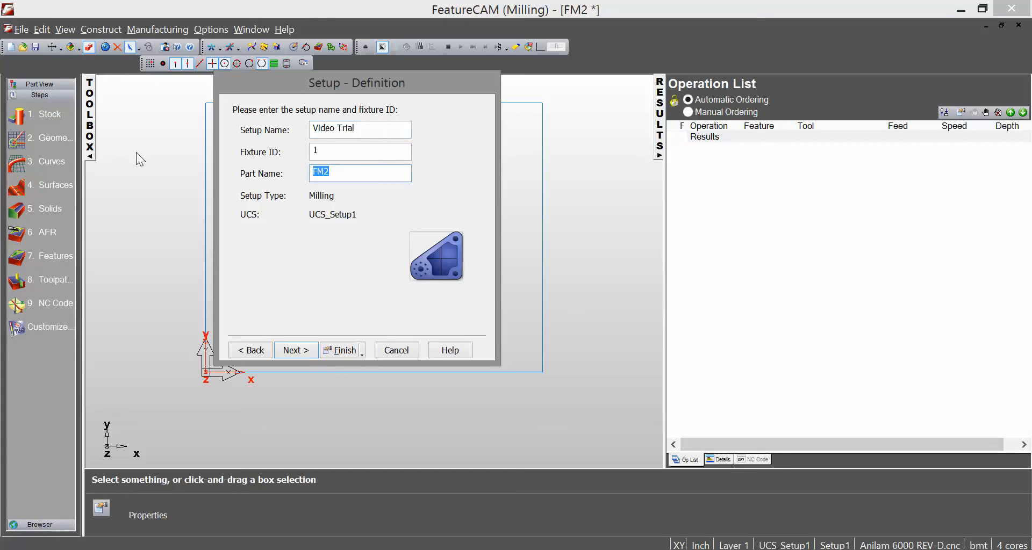
{"action": "type", "text": "Widget"}
{"action": "left_click", "coordinate": [299, 350]}
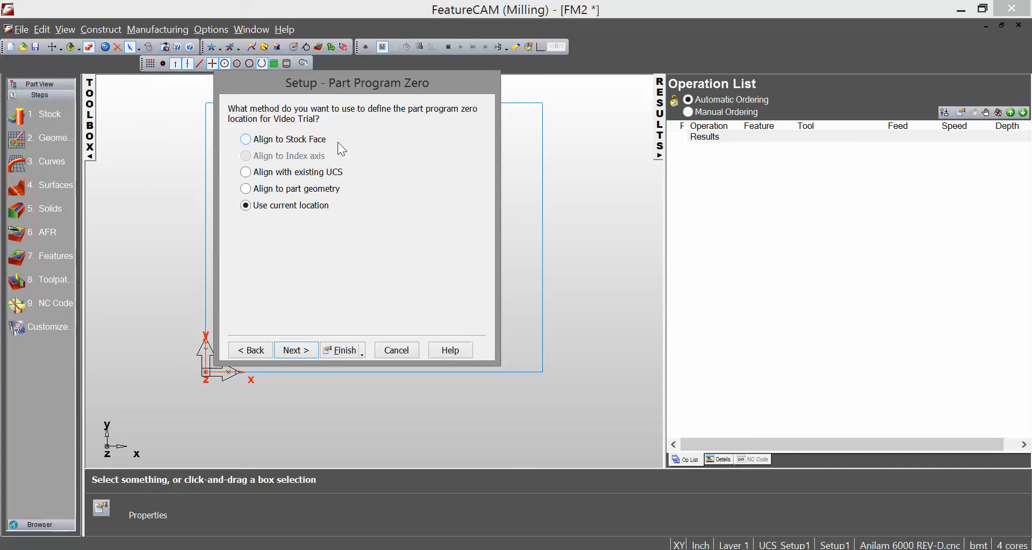
Step: Align the part program zero to the stock face, placing it at the upper-left corner of the Top face
{"action": "left_click", "coordinate": [305, 139]}
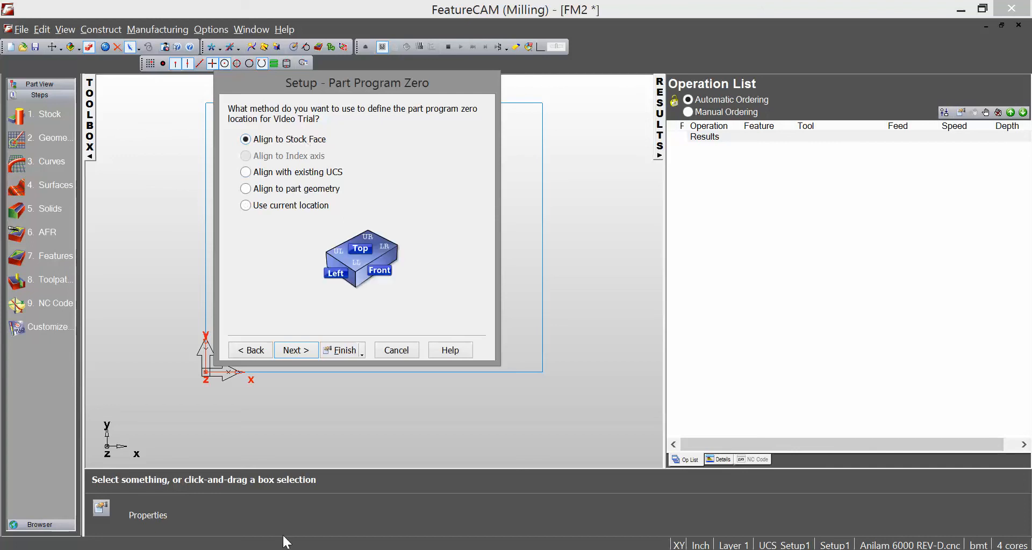
{"action": "left_click", "coordinate": [294, 351]}
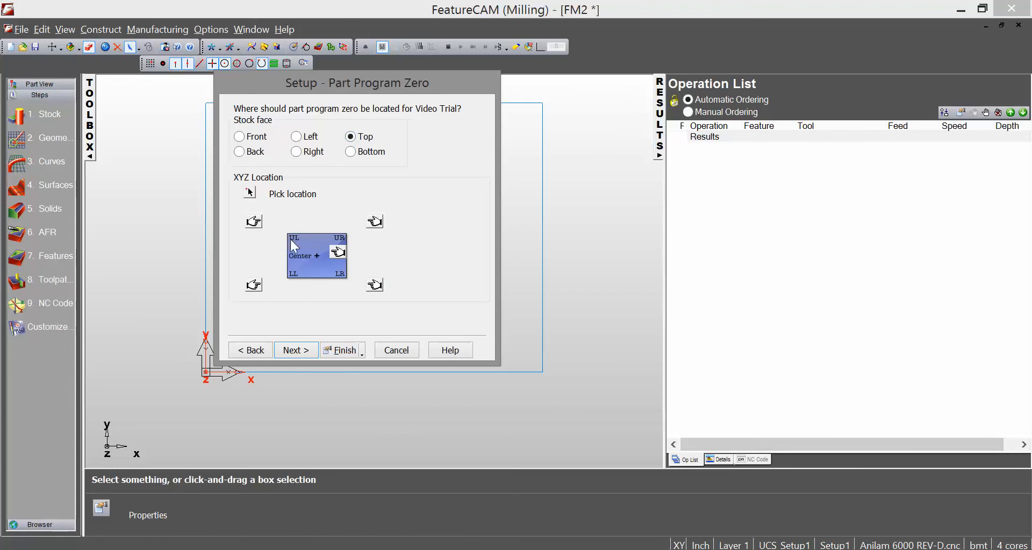
{"action": "left_click", "coordinate": [253, 222]}
{"action": "left_click_drag", "start_coordinate": [305, 85], "coordinate": [560, 118]}
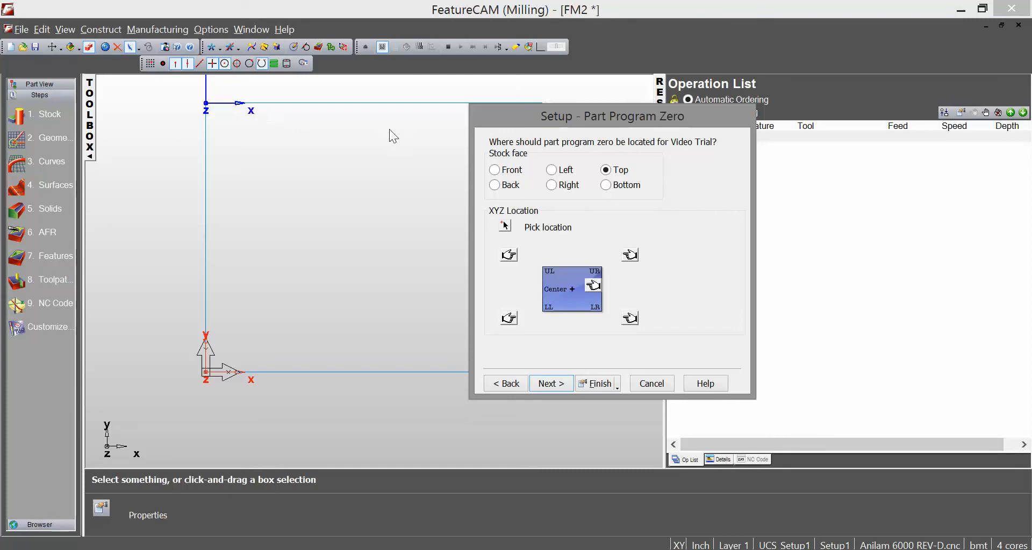
{"action": "left_click_drag", "start_coordinate": [579, 116], "coordinate": [314, 143]}
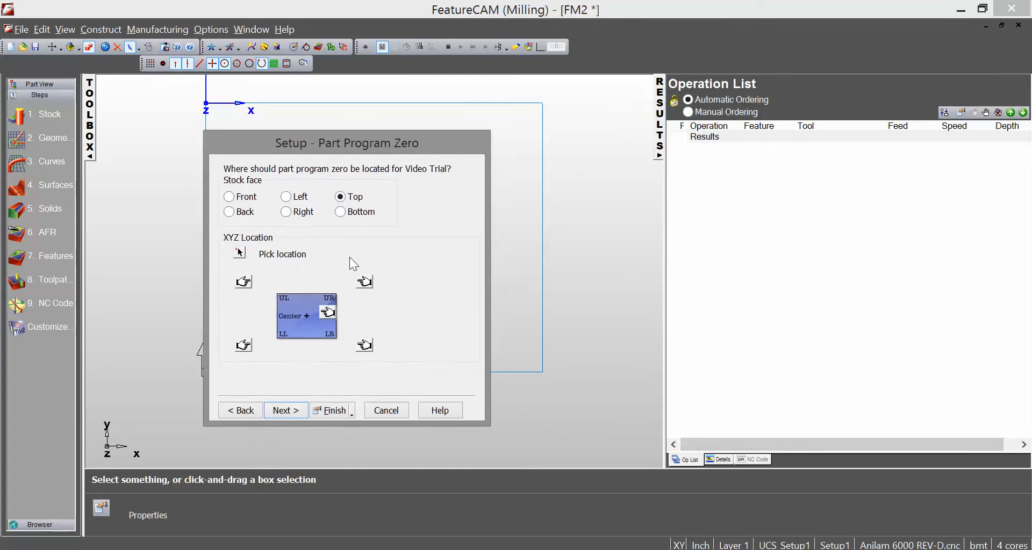
Step: Try other locations for the program zero, settle on the upper-left corner, and continue to the program offset
{"action": "left_click", "coordinate": [365, 282]}
{"action": "left_click", "coordinate": [365, 345]}
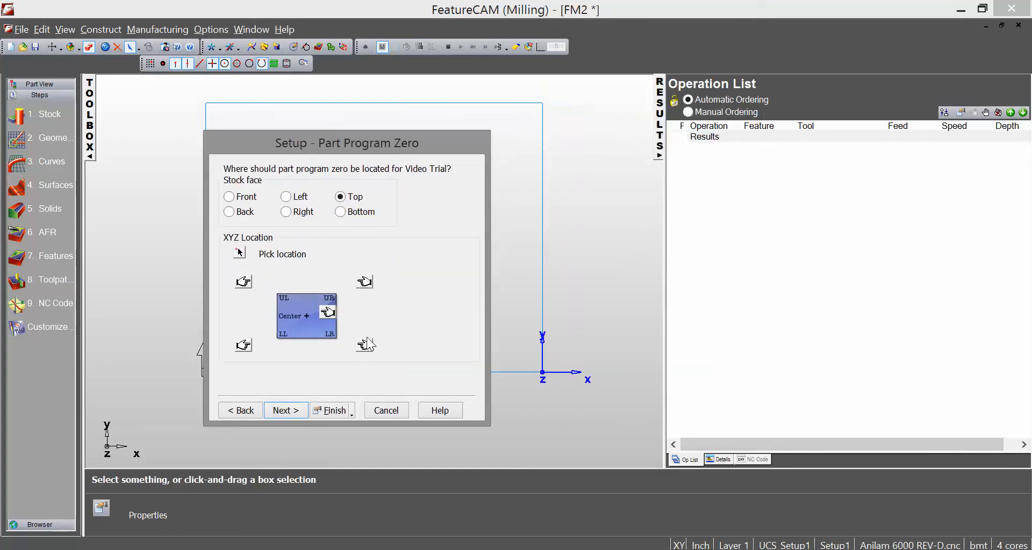
{"action": "left_click", "coordinate": [366, 284]}
{"action": "left_click", "coordinate": [313, 310]}
{"action": "left_click", "coordinate": [246, 282]}
{"action": "left_click_drag", "start_coordinate": [273, 140], "coordinate": [339, 145]}
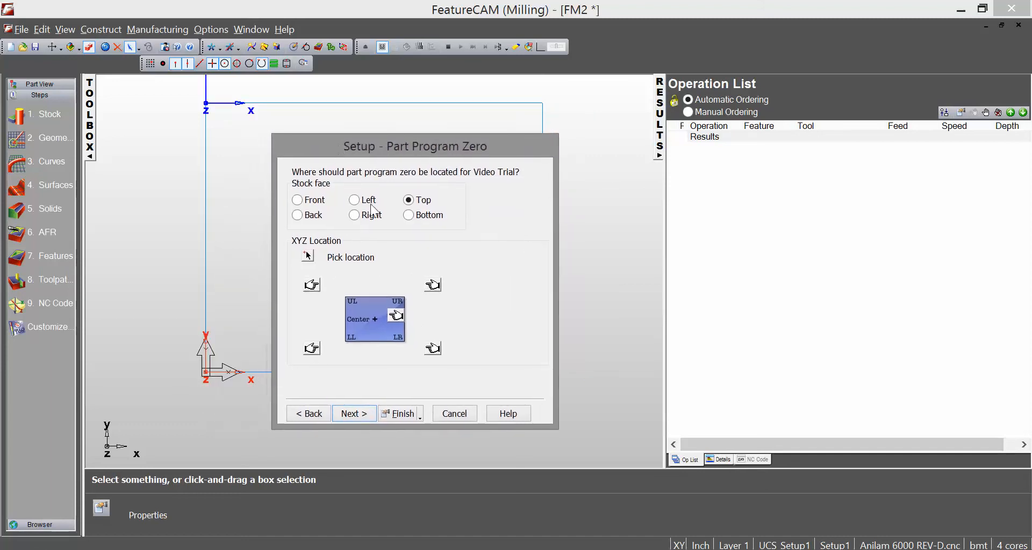
{"action": "left_click", "coordinate": [353, 413]}
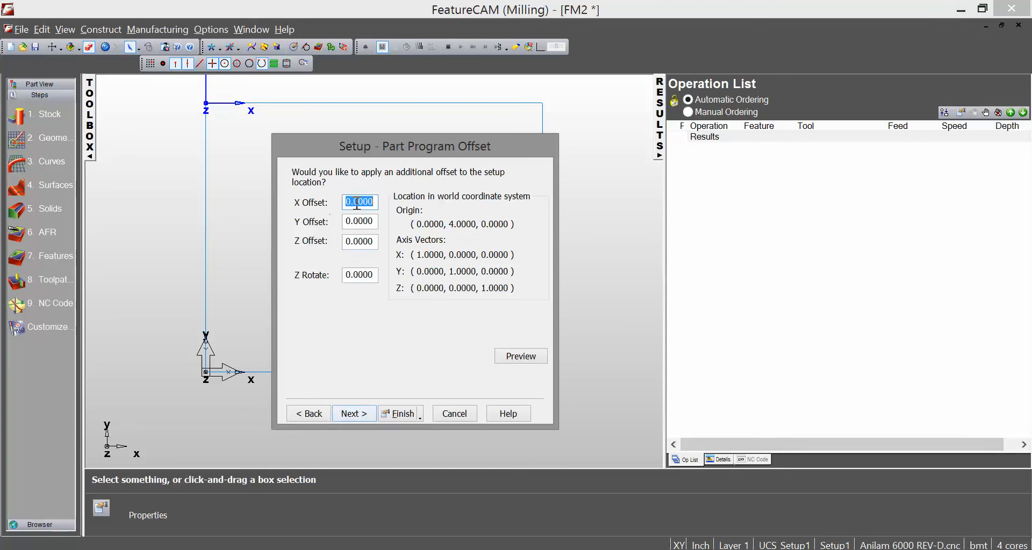
Step: Preview an X offset of 3 for the part program zero, and reset the offset to 0
{"action": "type", "text": "3"}
{"action": "left_click", "coordinate": [513, 356]}
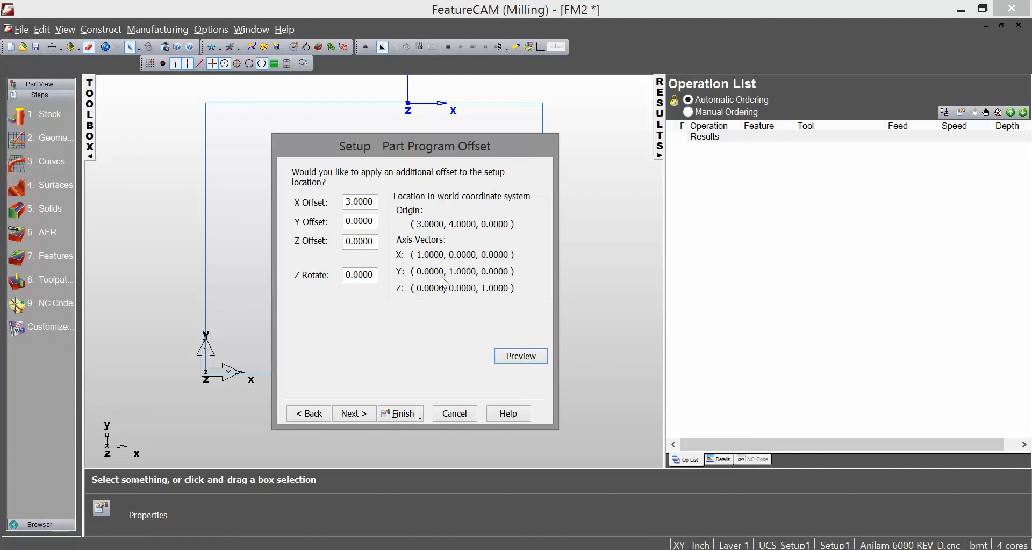
{"action": "left_click_drag", "start_coordinate": [376, 202], "coordinate": [278, 203]}
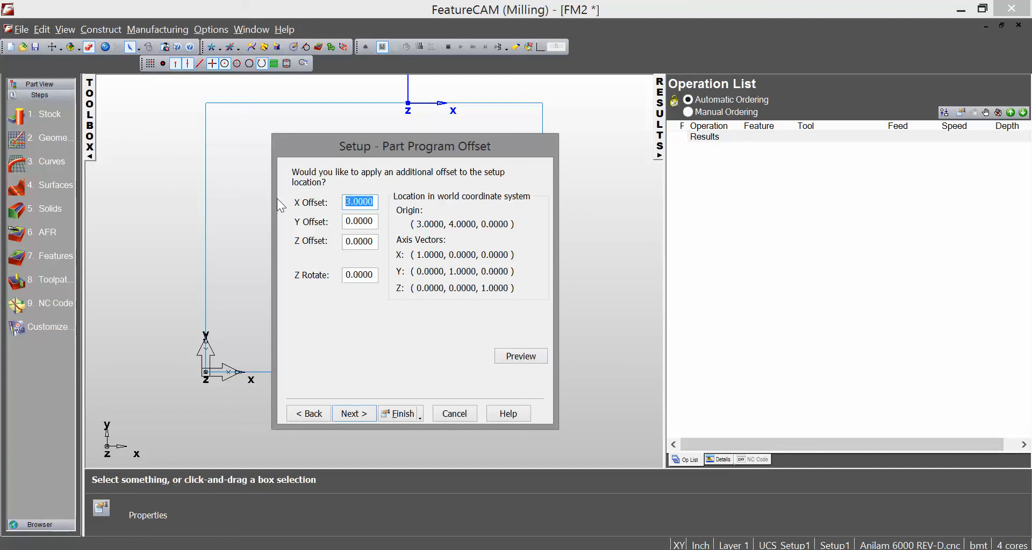
{"action": "type", "text": "0"}
{"action": "left_click", "coordinate": [516, 359]}
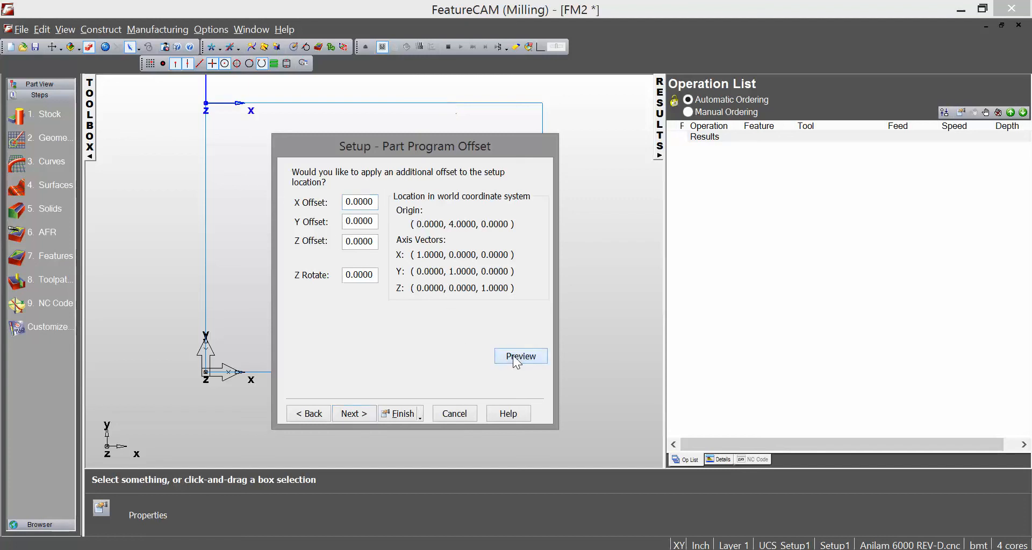
{"action": "left_click", "coordinate": [364, 411]}
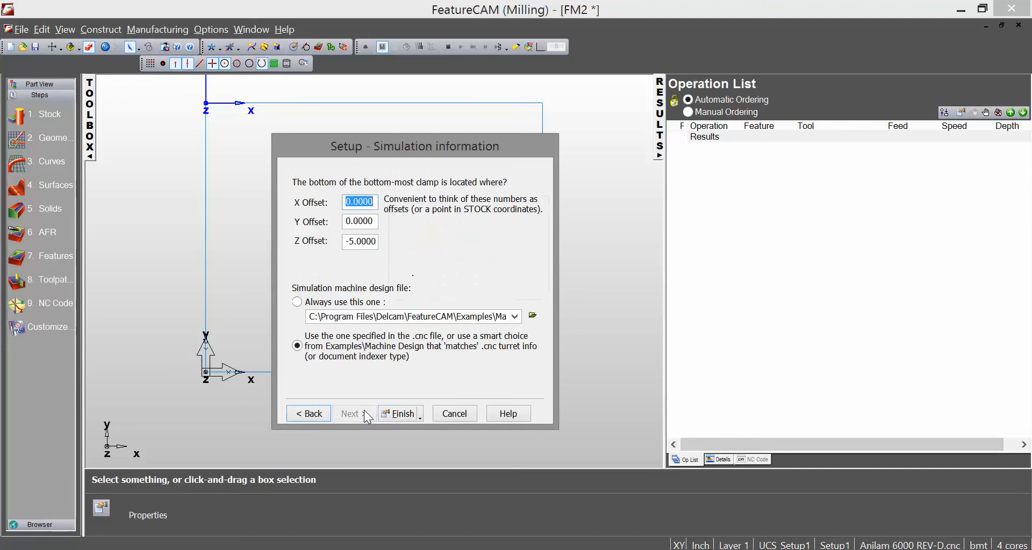
{"action": "left_click", "coordinate": [311, 414]}
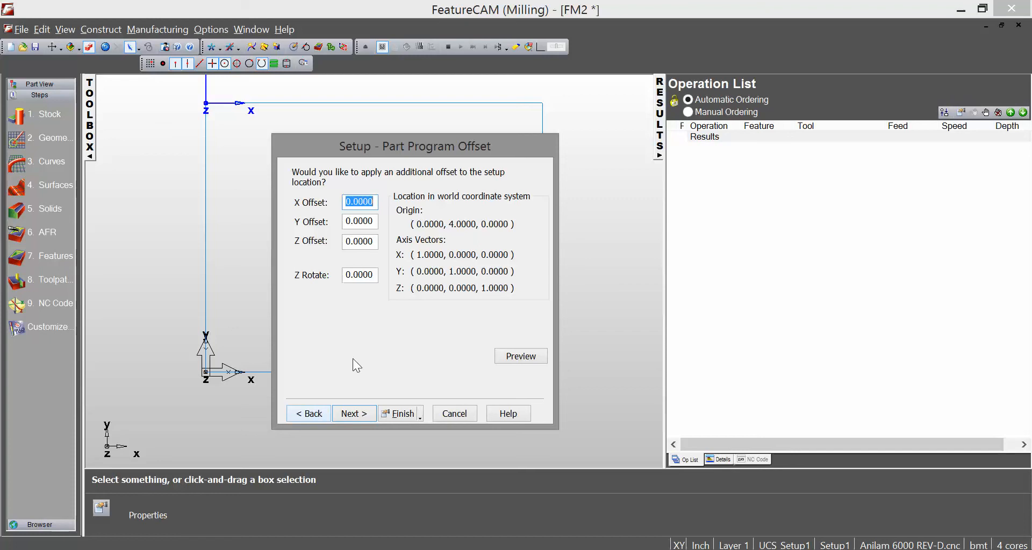
{"action": "type", "text": "3"}
{"action": "left_click", "coordinate": [534, 356]}
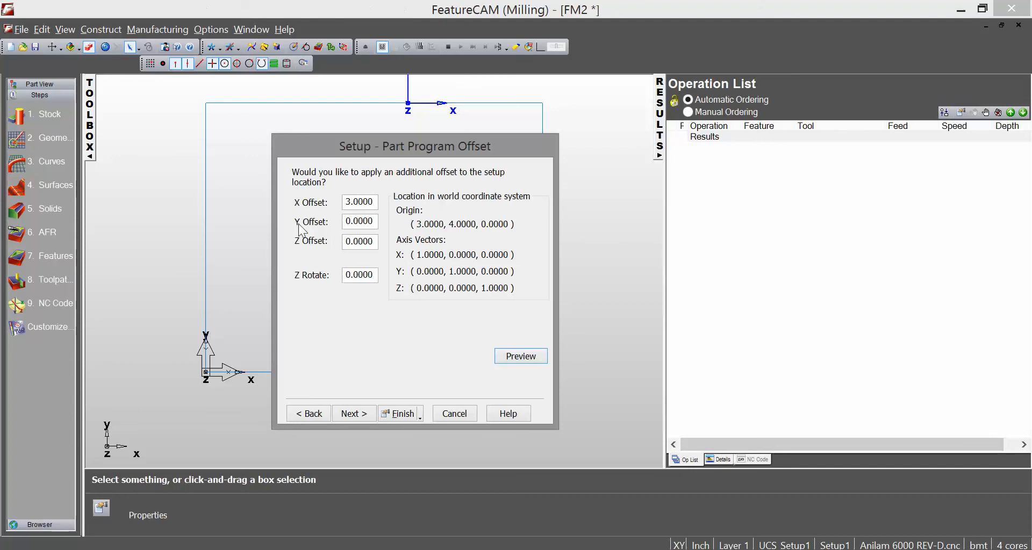
{"action": "double_click", "coordinate": [371, 202]}
{"action": "type", "text": "0"}
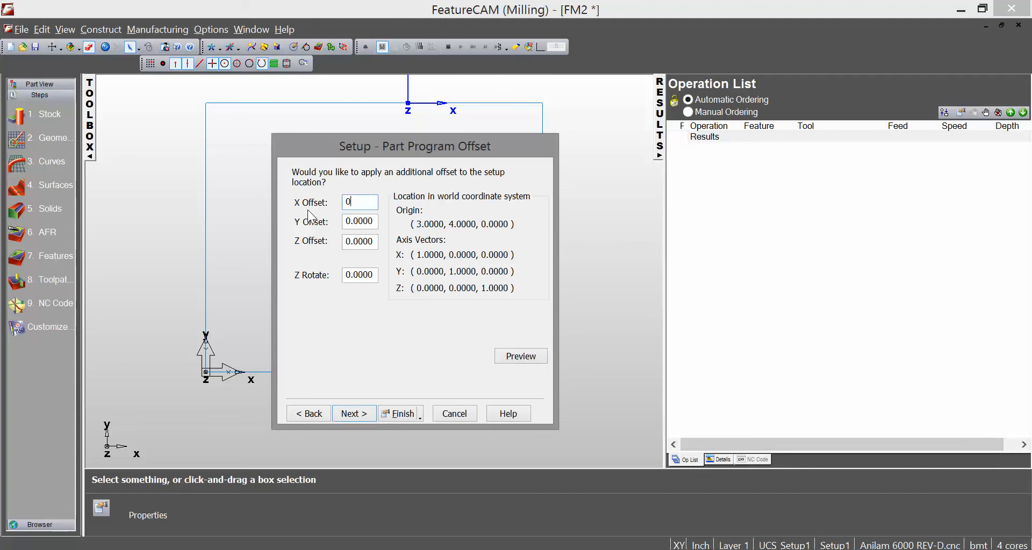
Step: Accept the zero program offset and the default simulation information, and finish the setup
{"action": "left_click", "coordinate": [355, 414]}
{"action": "left_click", "coordinate": [359, 414]}
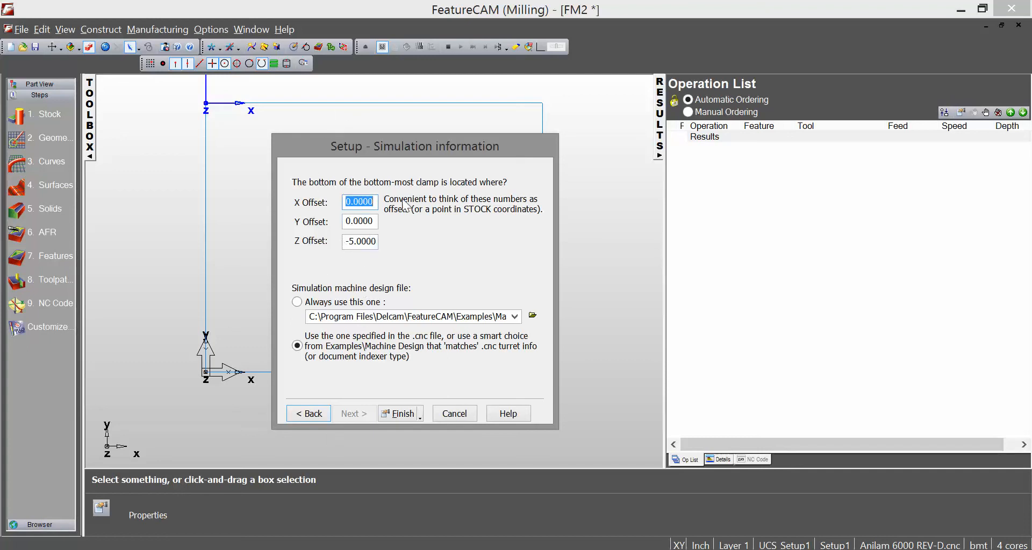
{"action": "left_click", "coordinate": [403, 416]}
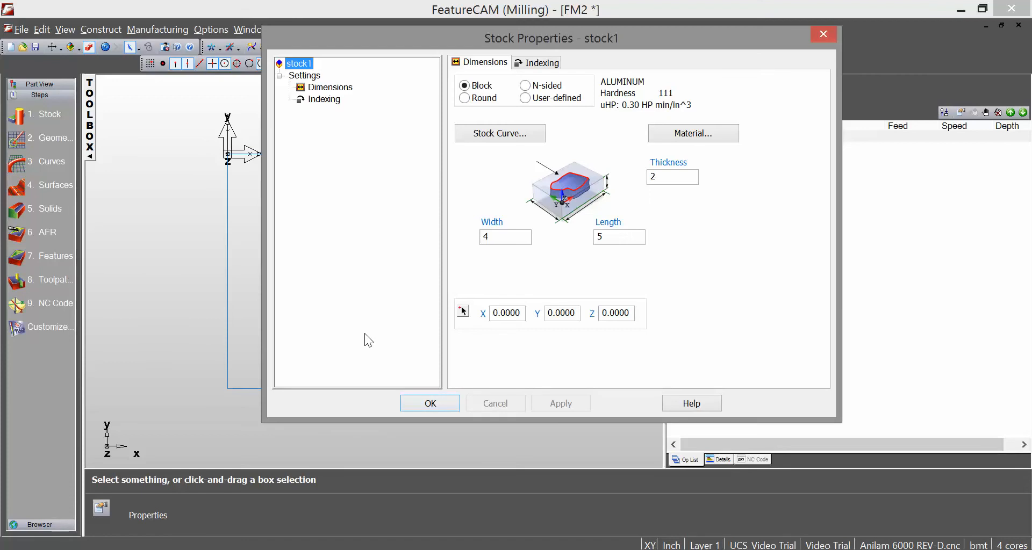
Step: Review the indexing settings in the stock properties and return to the stock dimensions
{"action": "left_click_drag", "start_coordinate": [623, 40], "coordinate": [525, 59]}
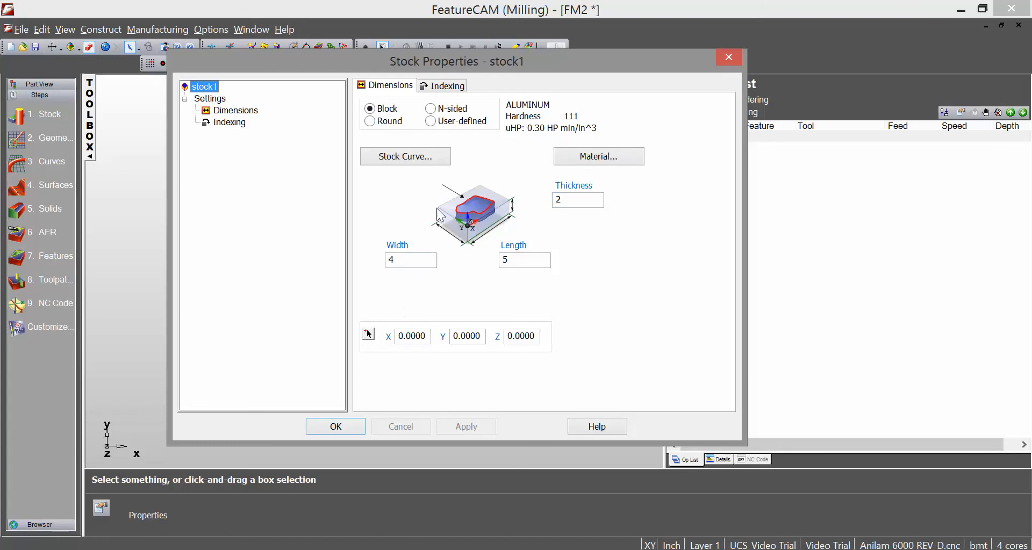
{"action": "left_click", "coordinate": [439, 85]}
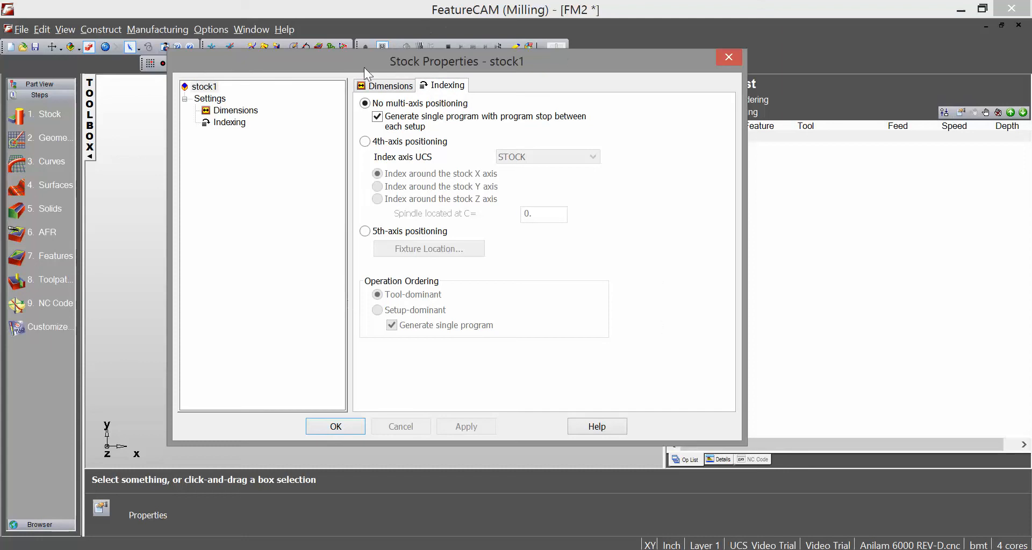
{"action": "left_click", "coordinate": [395, 90]}
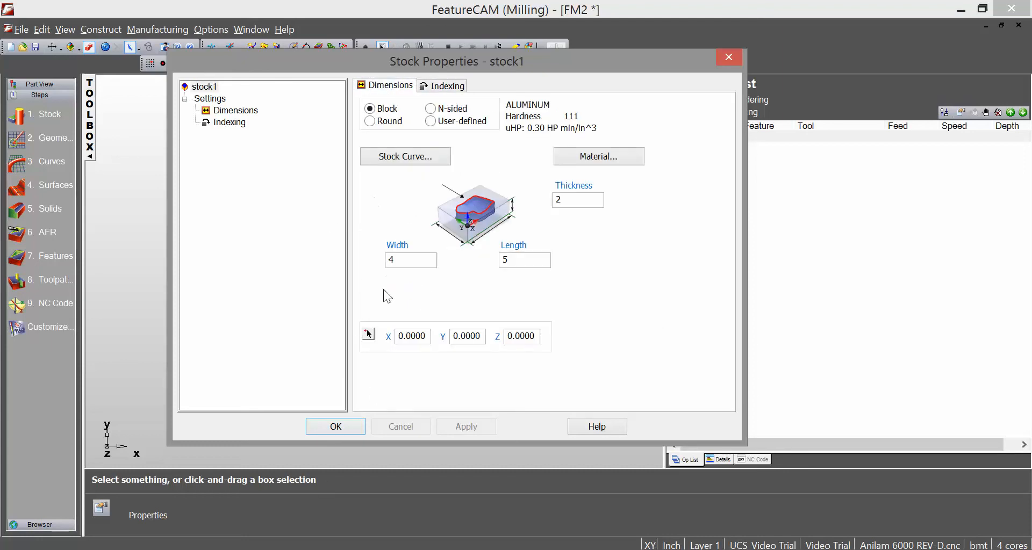
Step: Accept the aluminum block's stock properties and return to the part view
{"action": "left_click", "coordinate": [338, 425]}
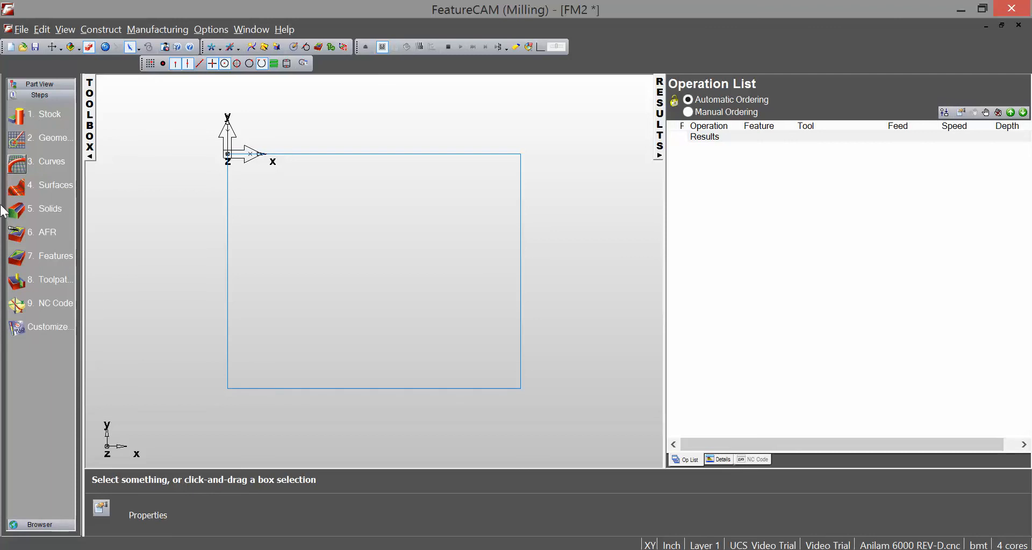
Step: Go through the stock wizard again from dimensions to simulation information, keeping all settings, then finish it and accept the stock properties
{"action": "left_click", "coordinate": [26, 113]}
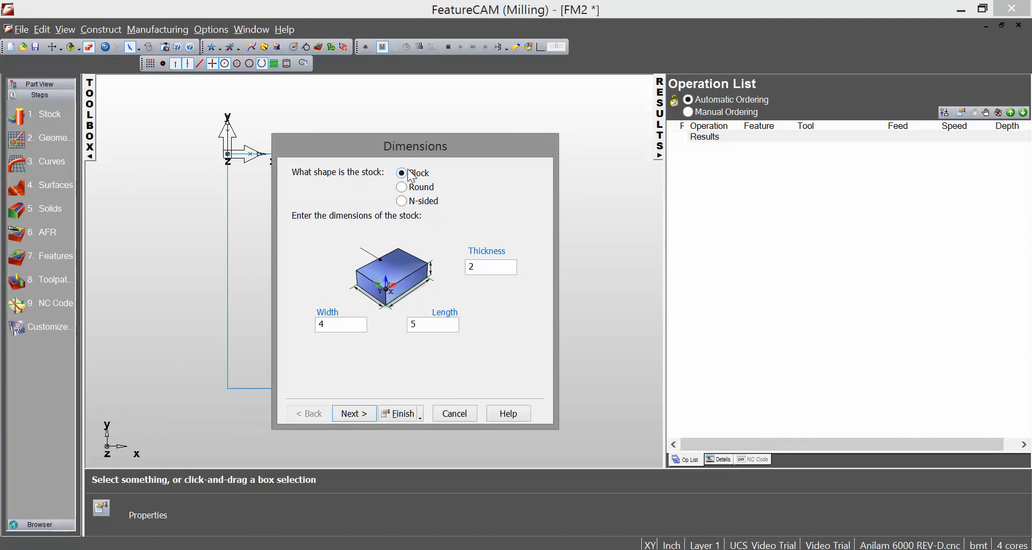
{"action": "left_click", "coordinate": [352, 415]}
{"action": "left_click", "coordinate": [353, 415]}
{"action": "left_click", "coordinate": [354, 415]}
{"action": "left_click", "coordinate": [353, 415]}
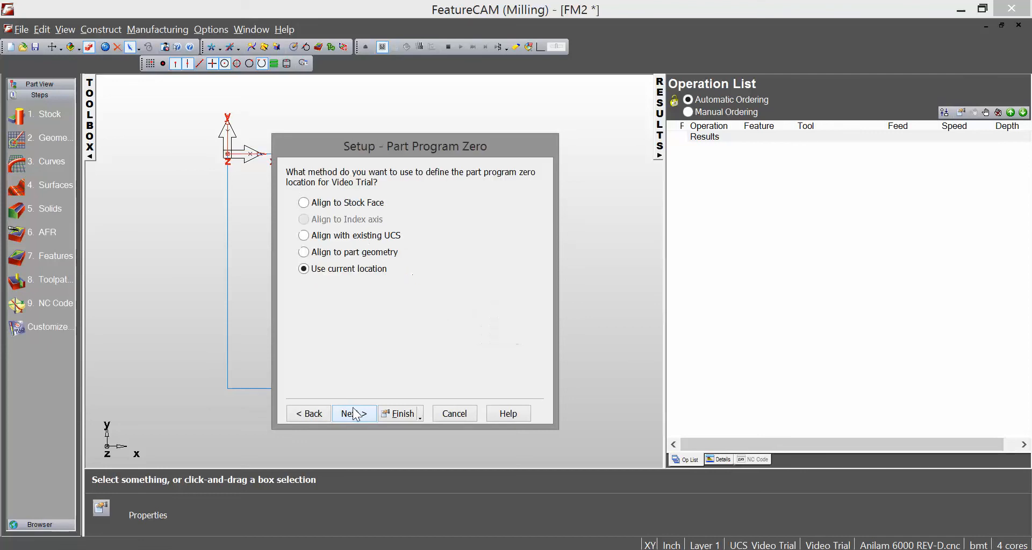
{"action": "left_click", "coordinate": [354, 414]}
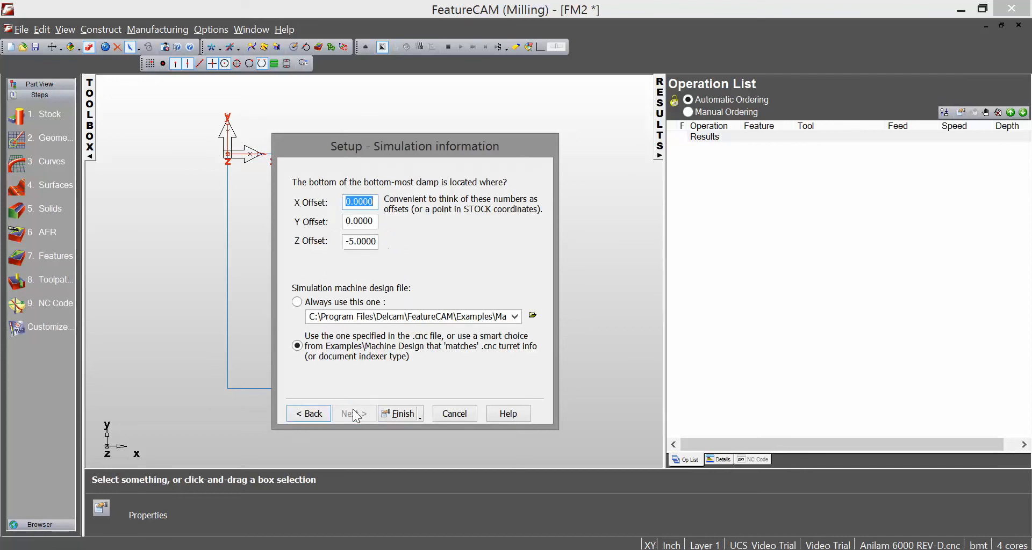
{"action": "left_click", "coordinate": [380, 411]}
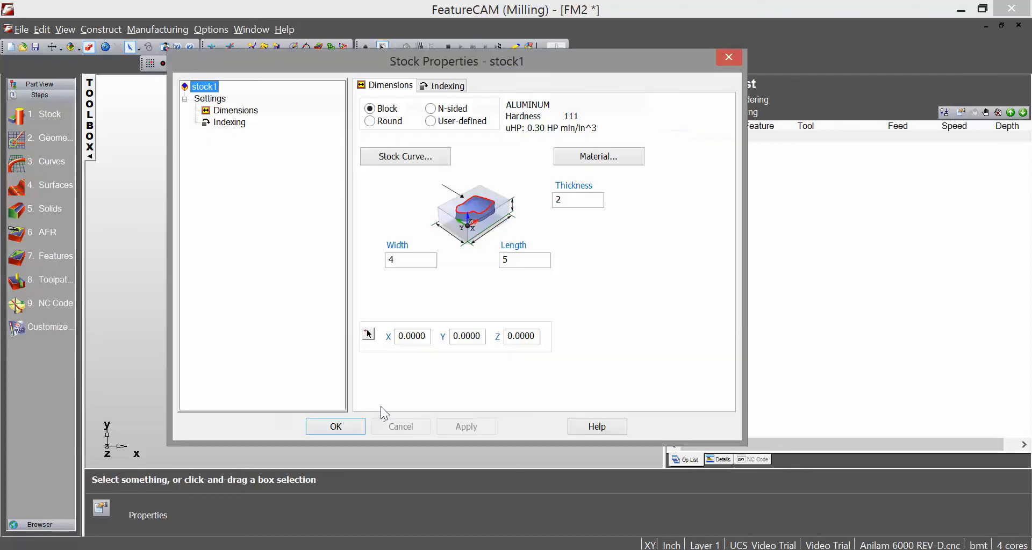
{"action": "left_click", "coordinate": [336, 424]}
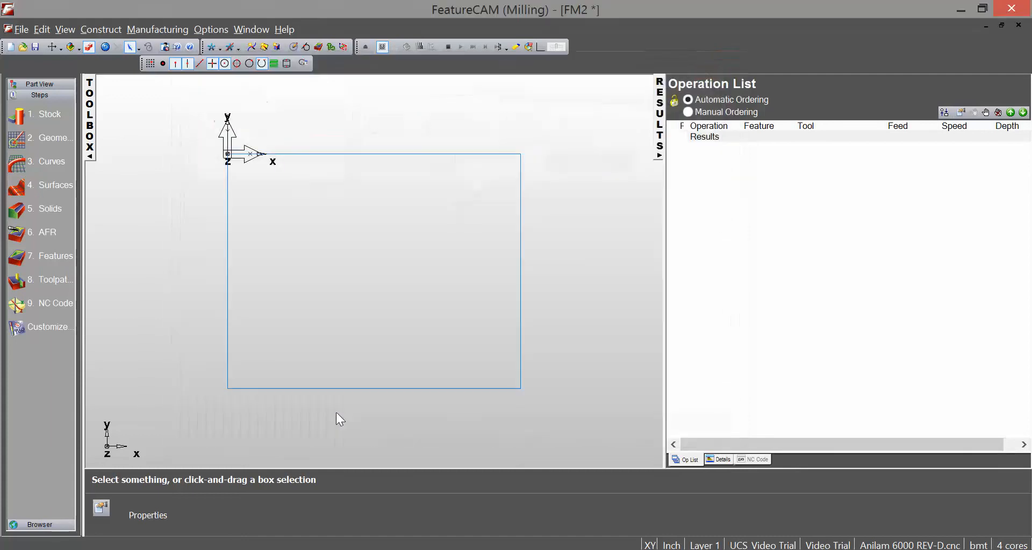